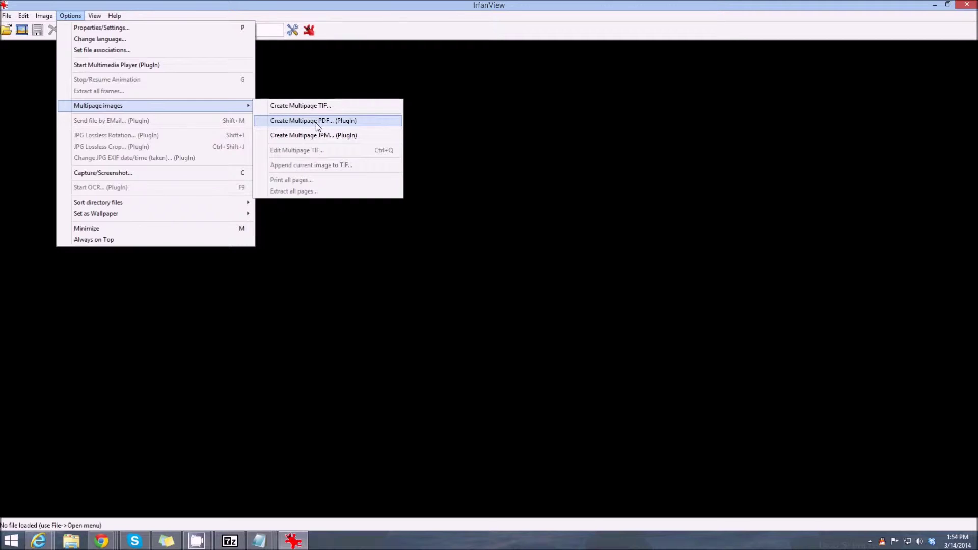
# Step: Close the open menus and start Create Multipage PDF from Options > Multipage images to add files
pyautogui.click(433, 124)
pyautogui.click(71, 16)
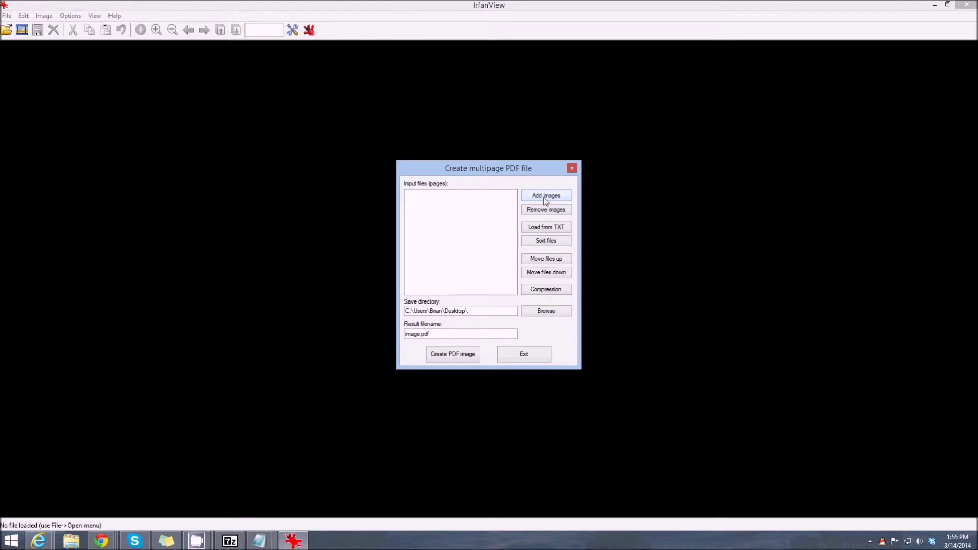
pyautogui.click(546, 199)
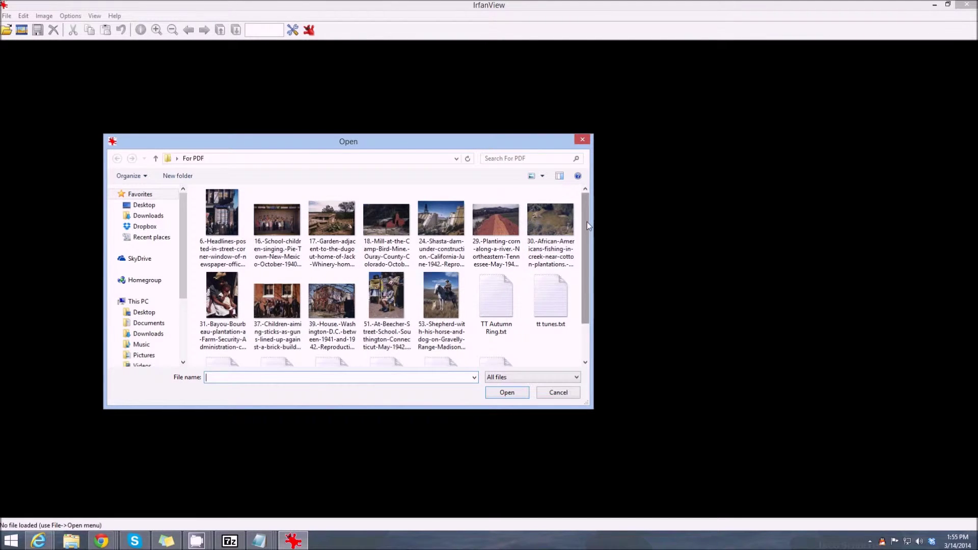
# Step: Select every photo and text file in the For PDF folder and add them as pages
pyautogui.scroll(-2, 587, 222)
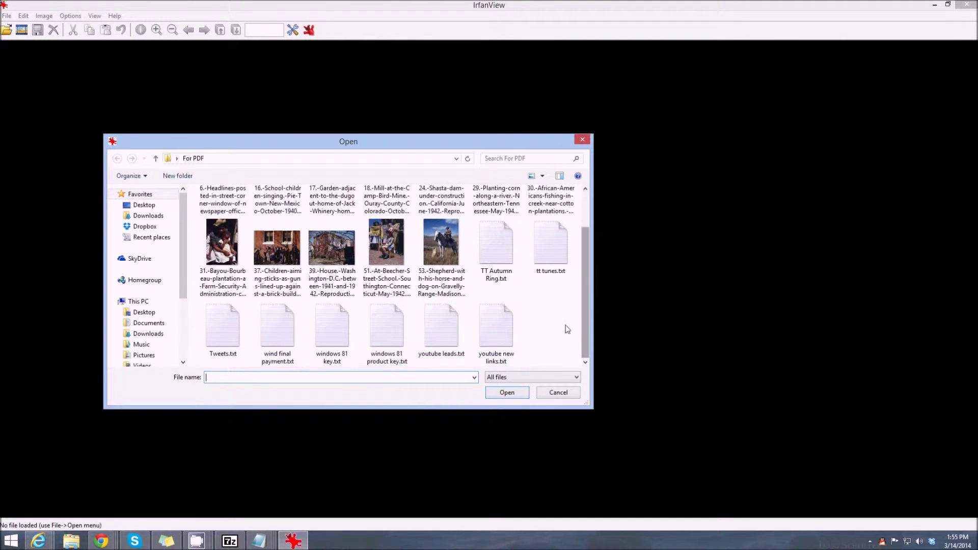
pyautogui.scroll(2, 583, 333)
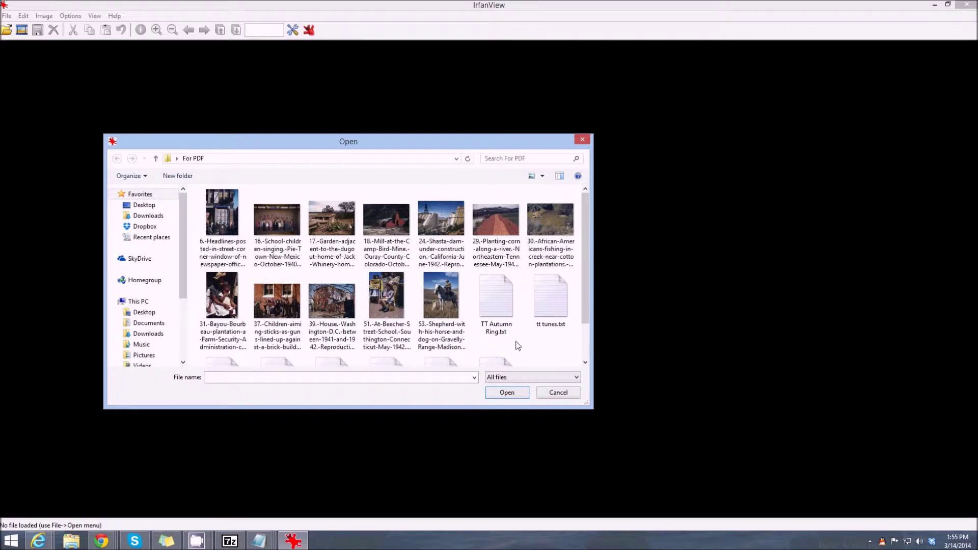
pyautogui.hotkey('ctrl', 'a')
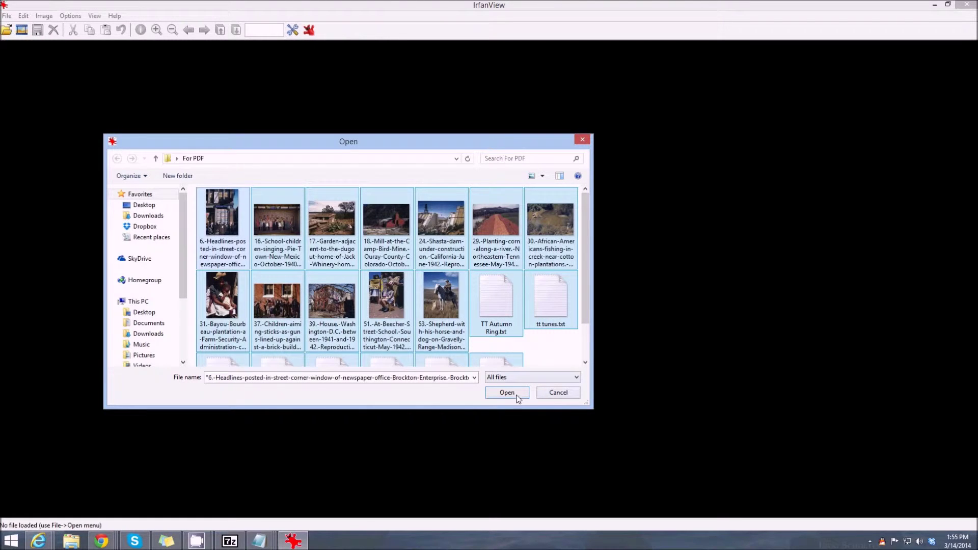
pyautogui.click(510, 394)
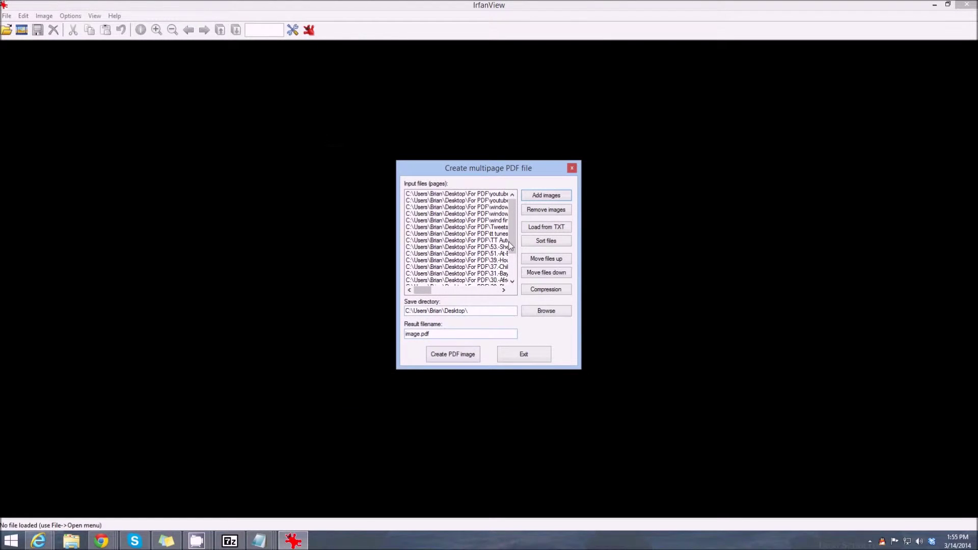
# Step: Move the 6.-Headlines page up four places to sit just below 31.-Bayou
pyautogui.moveTo(511, 235); pyautogui.dragTo(445, 285)
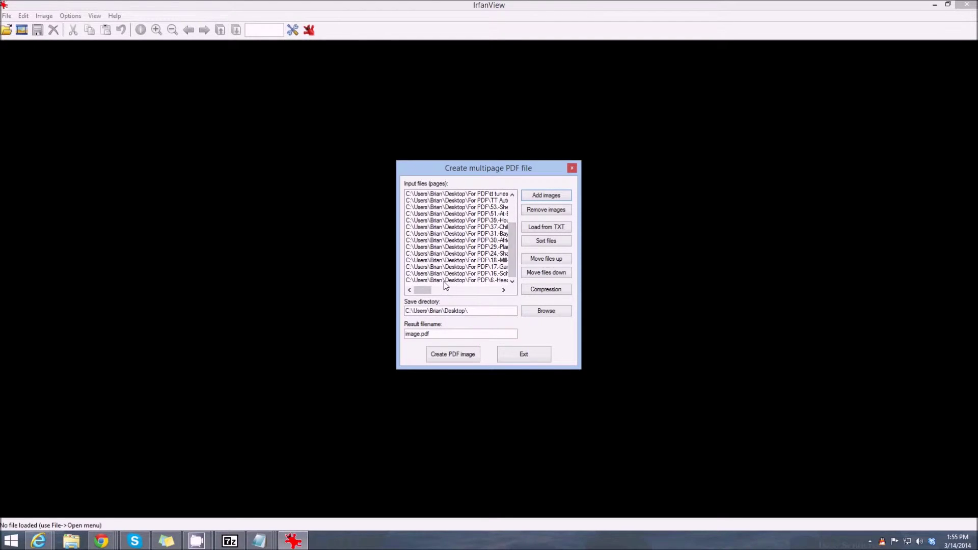
pyautogui.click(444, 281)
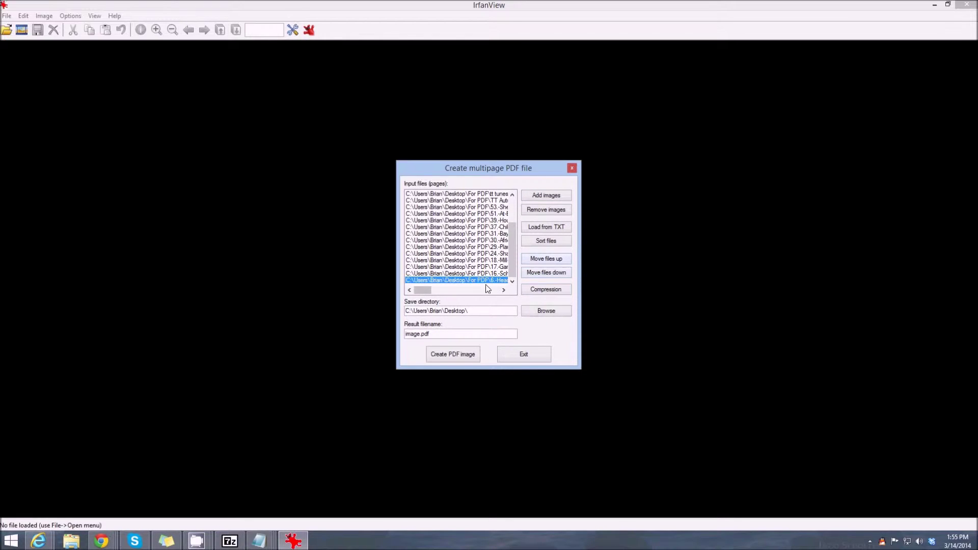
pyautogui.click(546, 260)
pyautogui.click(545, 260)
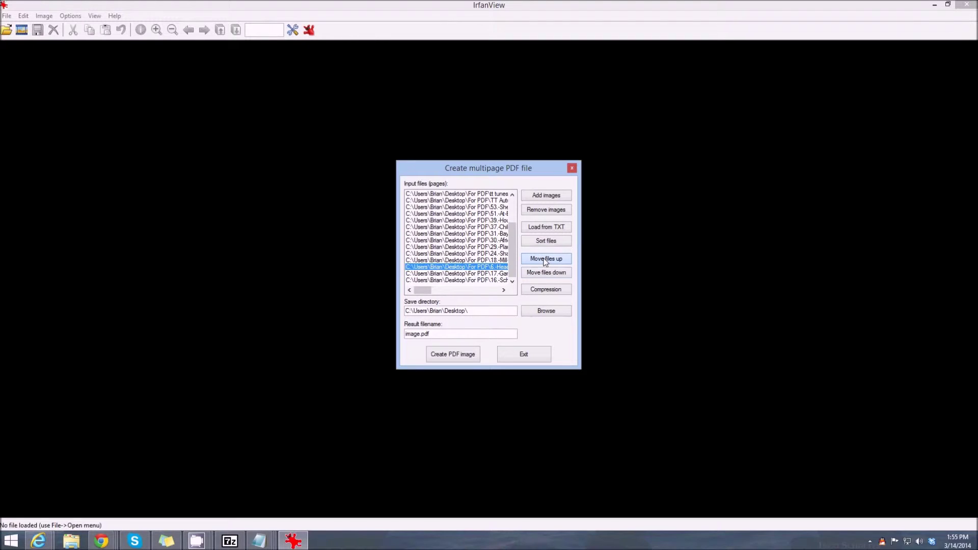
pyautogui.click(545, 260)
pyautogui.click(545, 260)
pyautogui.click(545, 260)
pyautogui.click(546, 260)
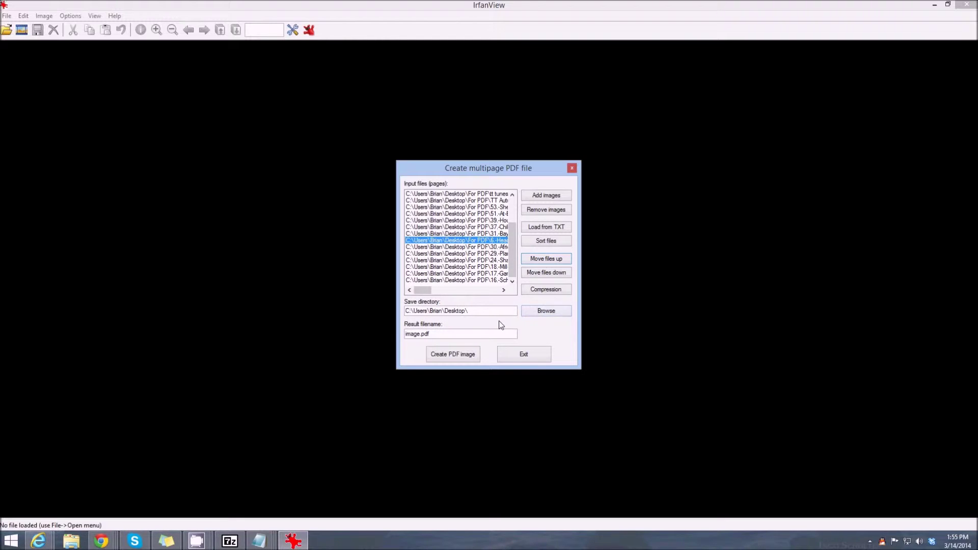
pyautogui.click(545, 244)
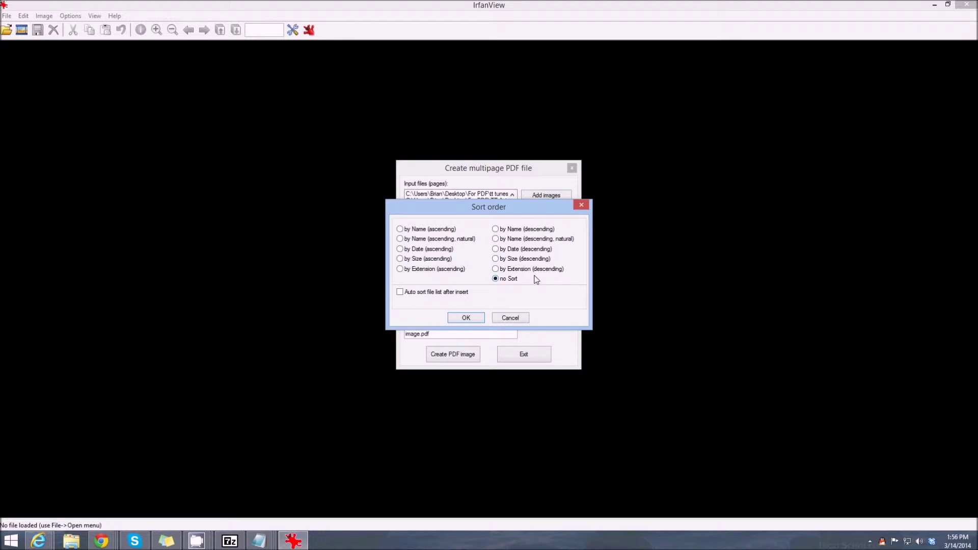
# Step: Keep the page list unsorted and move the top youtube text page down four places
pyautogui.click(495, 276)
pyautogui.click(471, 318)
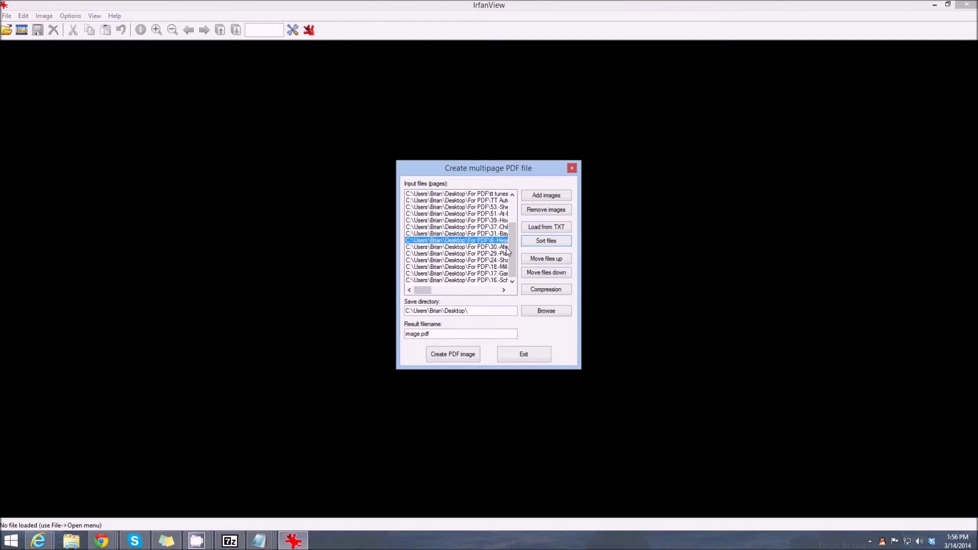
pyautogui.moveTo(507, 247); pyautogui.dragTo(510, 224)
pyautogui.click(456, 194)
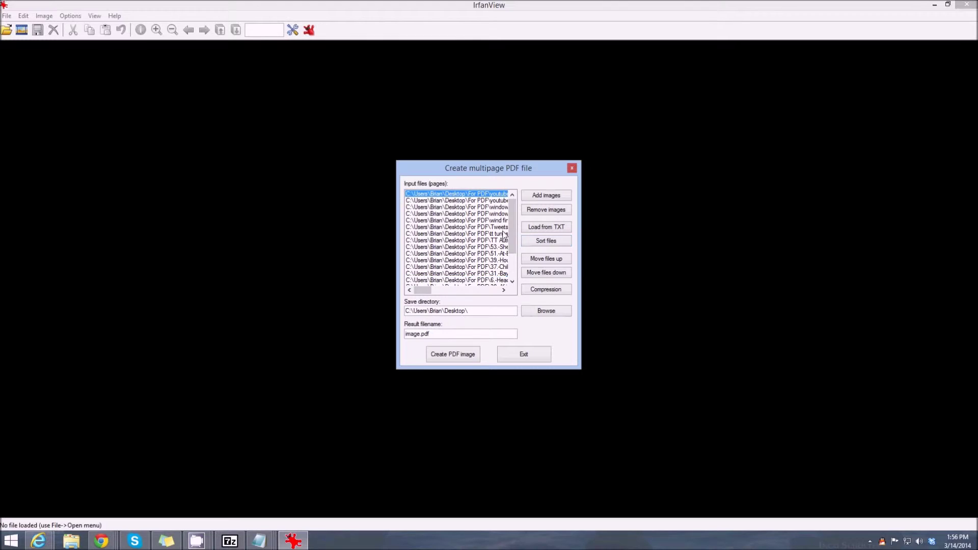
pyautogui.click(544, 275)
pyautogui.click(544, 274)
pyautogui.click(544, 275)
pyautogui.click(544, 274)
pyautogui.click(545, 274)
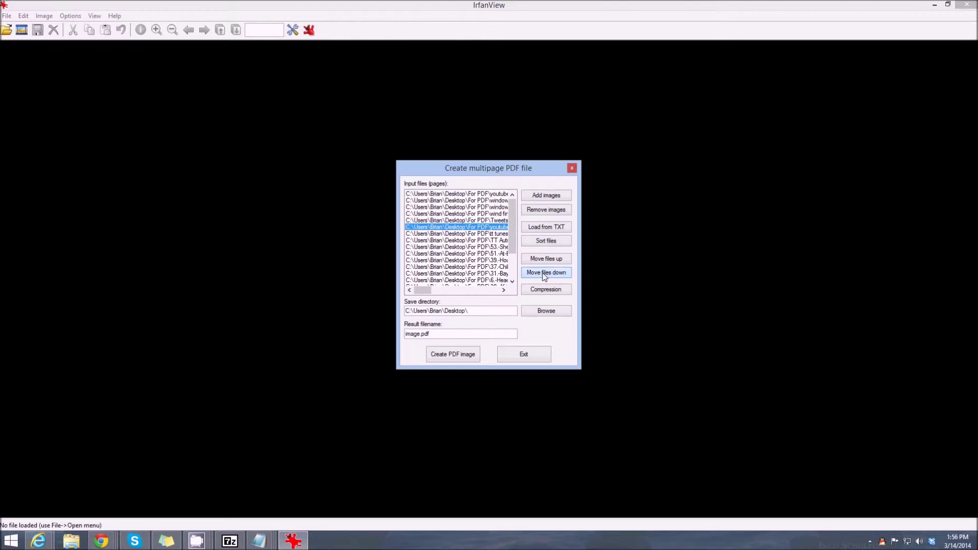
pyautogui.click(544, 274)
# Step: Move the 16.-School page up four places to sit below 37.-Children
pyautogui.scroll(-2, 513, 241)
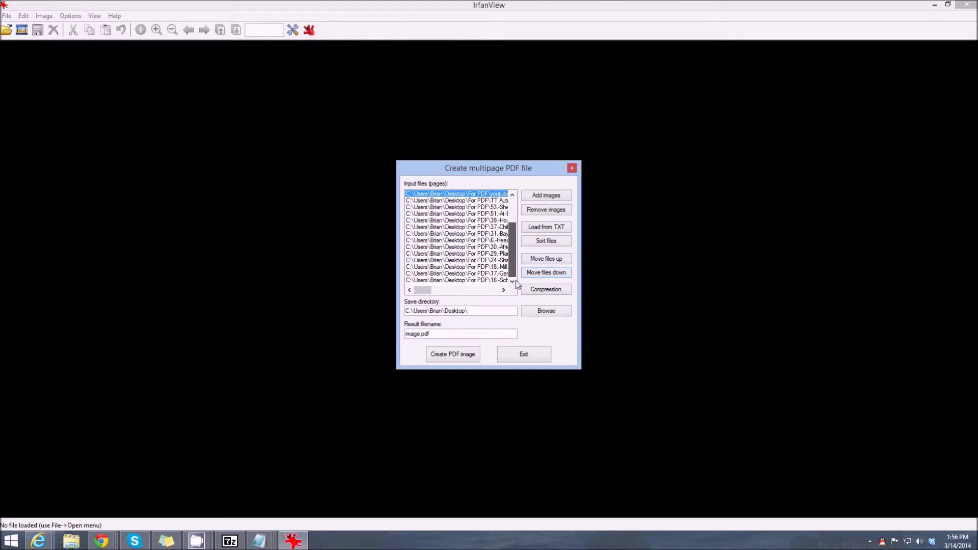
pyautogui.click(459, 281)
pyautogui.click(543, 260)
pyautogui.click(543, 260)
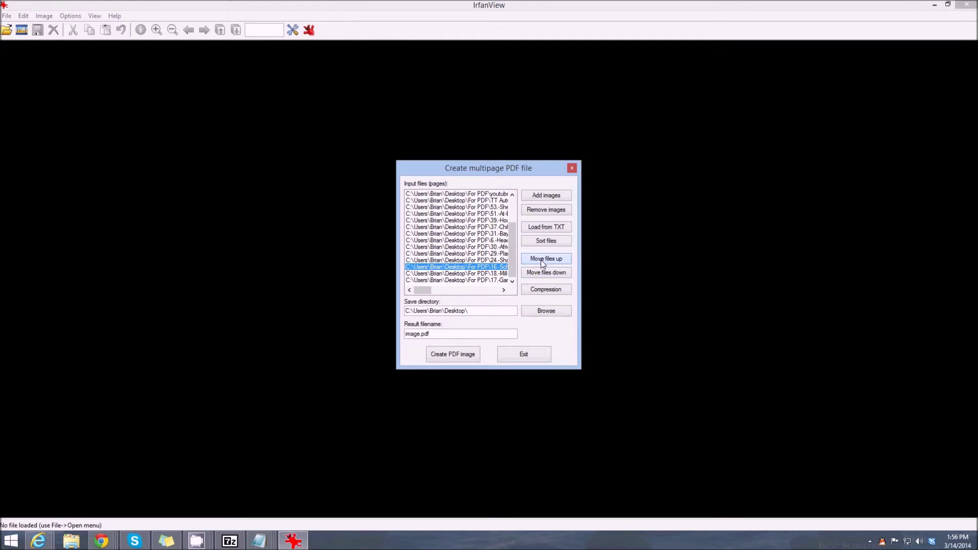
pyautogui.click(543, 259)
pyautogui.click(544, 259)
pyautogui.click(543, 259)
pyautogui.click(543, 260)
pyautogui.click(543, 260)
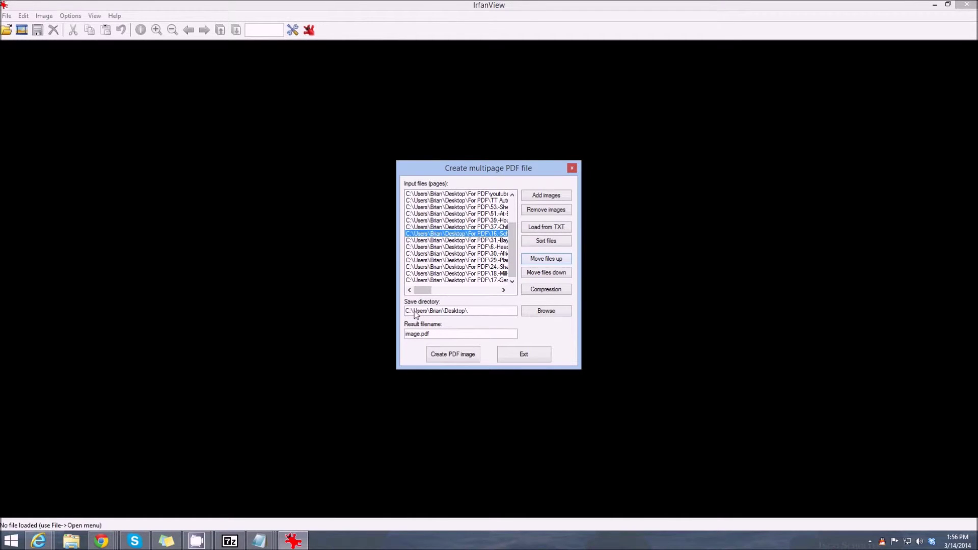
pyautogui.click(544, 289)
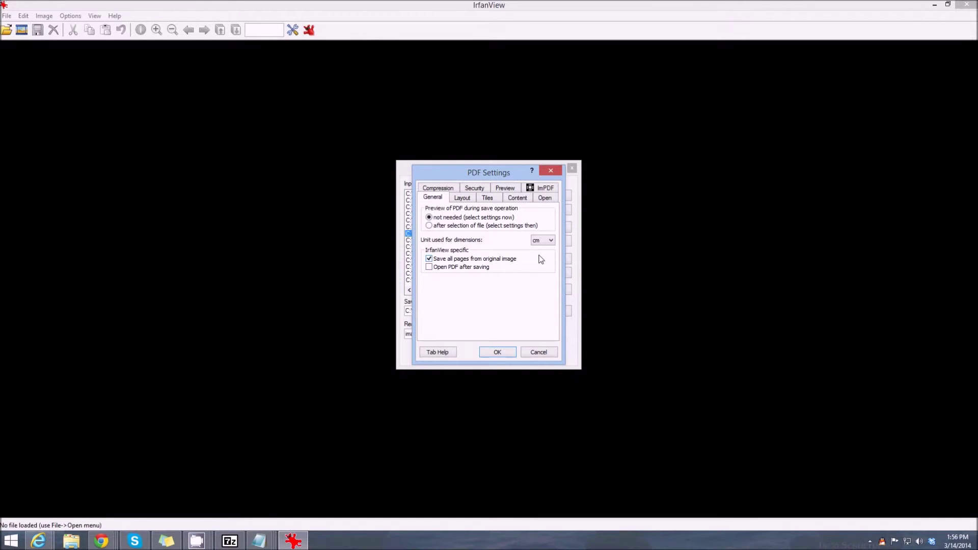
# Step: Accept the PDF Settings with cm units and all original pages saved
pyautogui.click(497, 352)
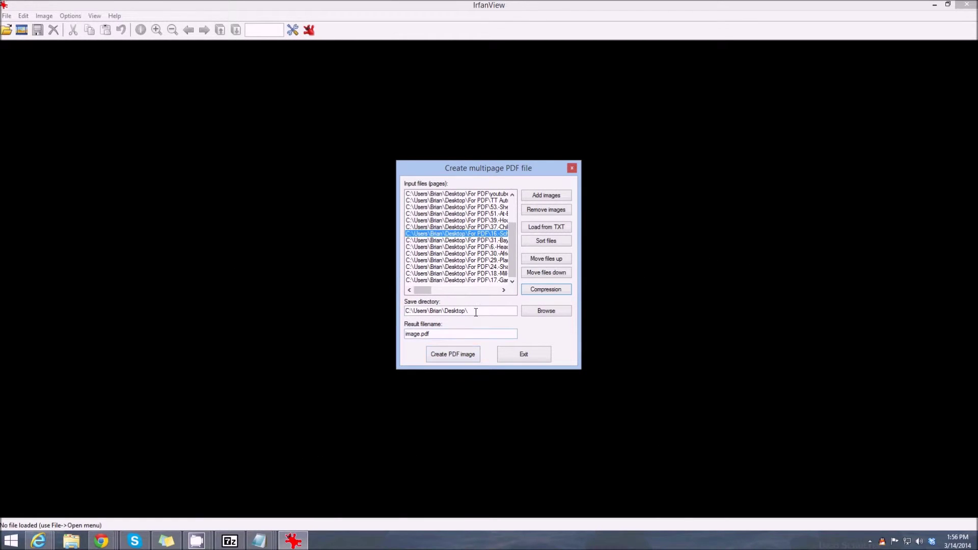
# Step: Rename the result to 'trial 2' and create the PDF protected by a password
pyautogui.moveTo(461, 334); pyautogui.dragTo(353, 329)
pyautogui.write('trial 2')
pyautogui.click(452, 356)
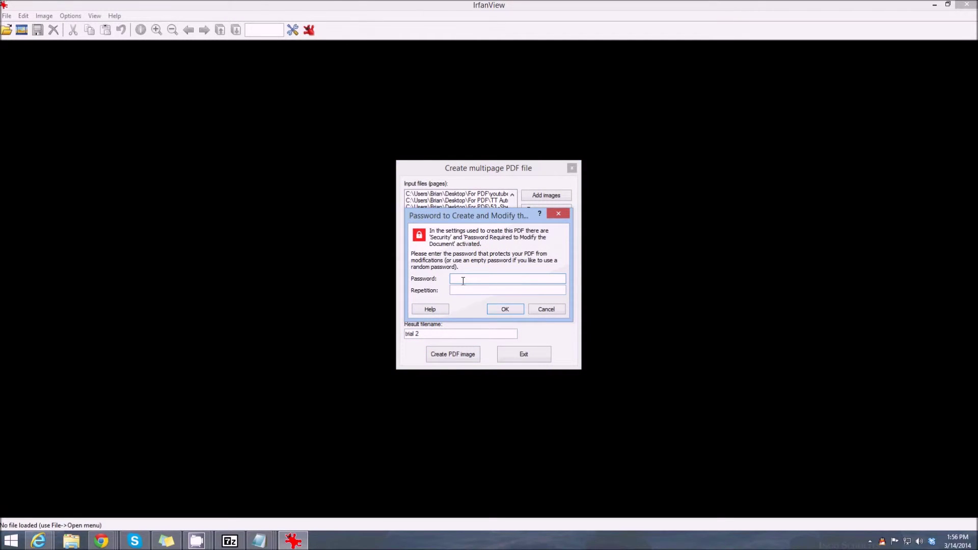
pyautogui.write('123')
pyautogui.click(471, 287)
pyautogui.write('123')
pyautogui.click(505, 309)
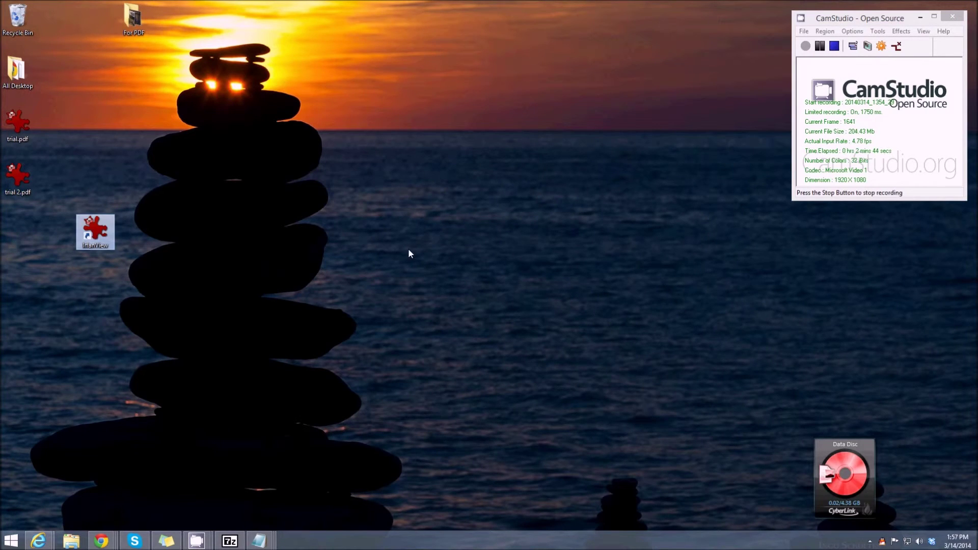
# Step: Select trial 2.pdf on the desktop and open it in IrfanView to view its 20 pages
pyautogui.click(94, 306)
pyautogui.click(16, 187)
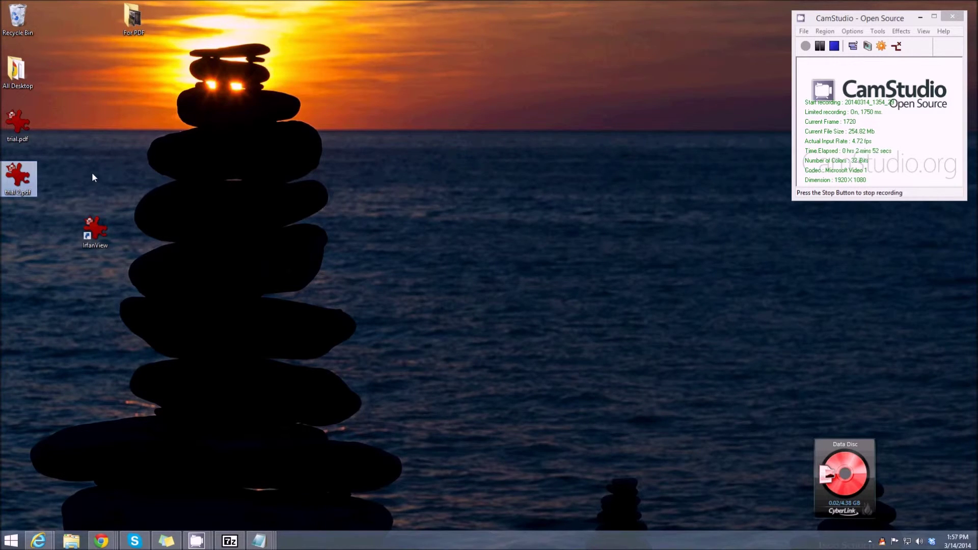
pyautogui.doubleClick(23, 179)
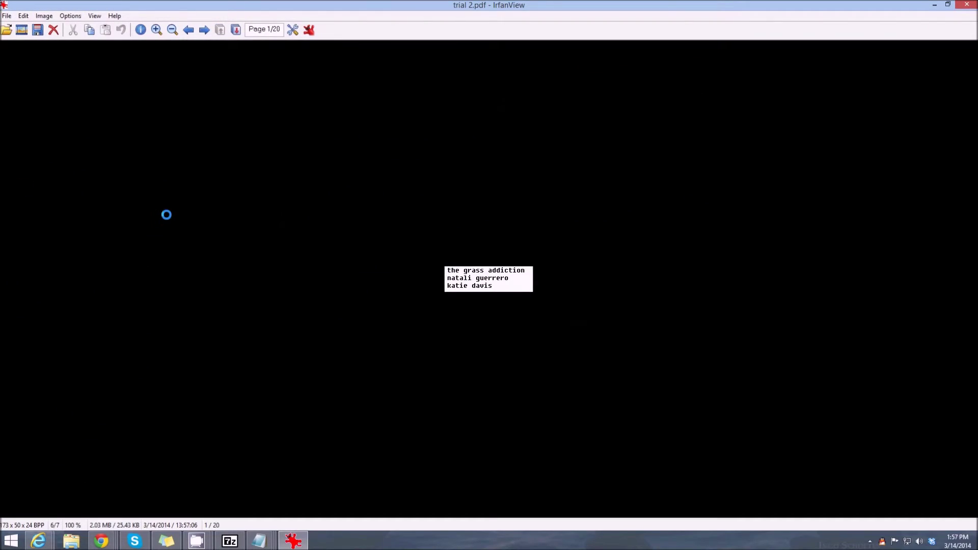
pyautogui.press('pagedown')
pyautogui.press('pagedown')
pyautogui.press('pagedown')
pyautogui.press('pagedown')
pyautogui.press('pagedown')
pyautogui.press('pagedown')
pyautogui.press('pagedown')
pyautogui.press('pagedown')
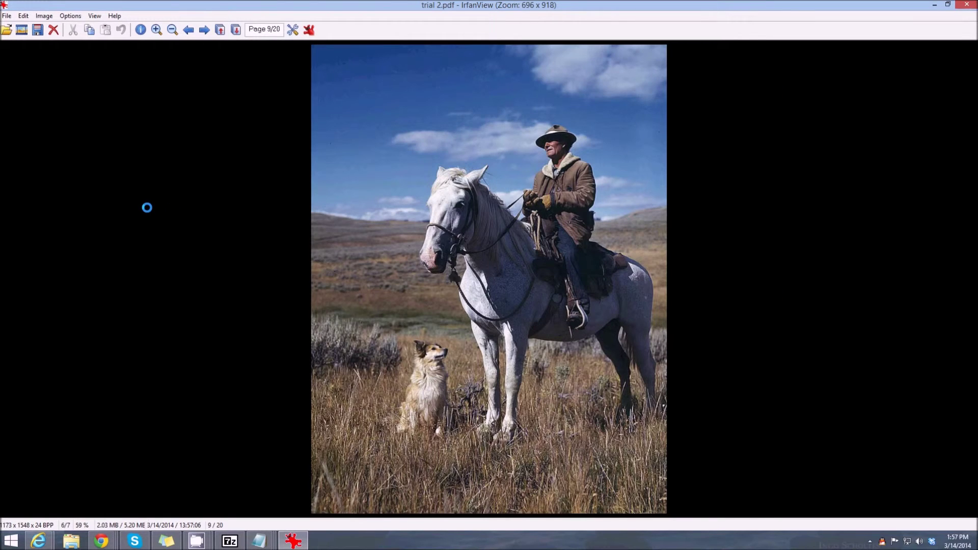
pyautogui.press('pageup')
pyautogui.press('pageup')
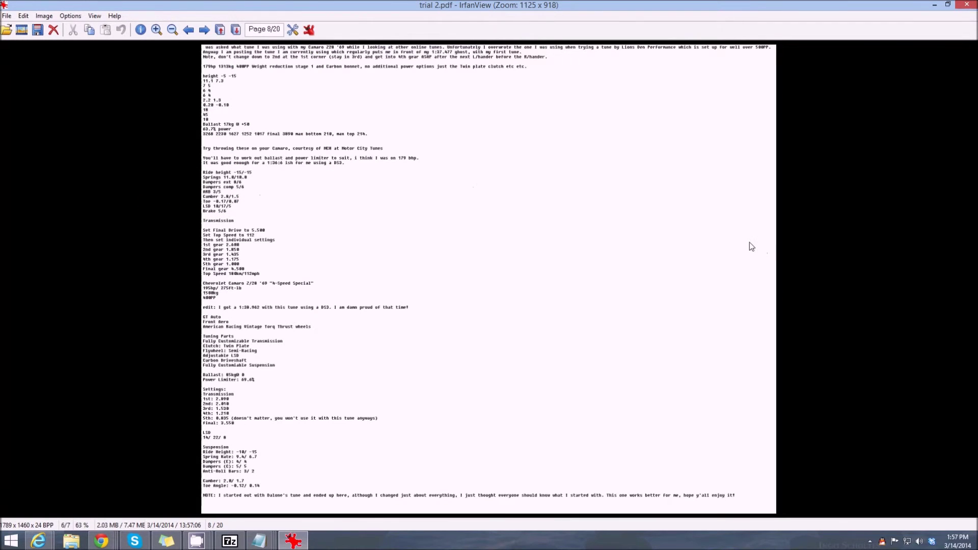
pyautogui.press('pagedown')
pyautogui.press('pagedown')
pyautogui.press('pagedown')
pyautogui.press('pagedown')
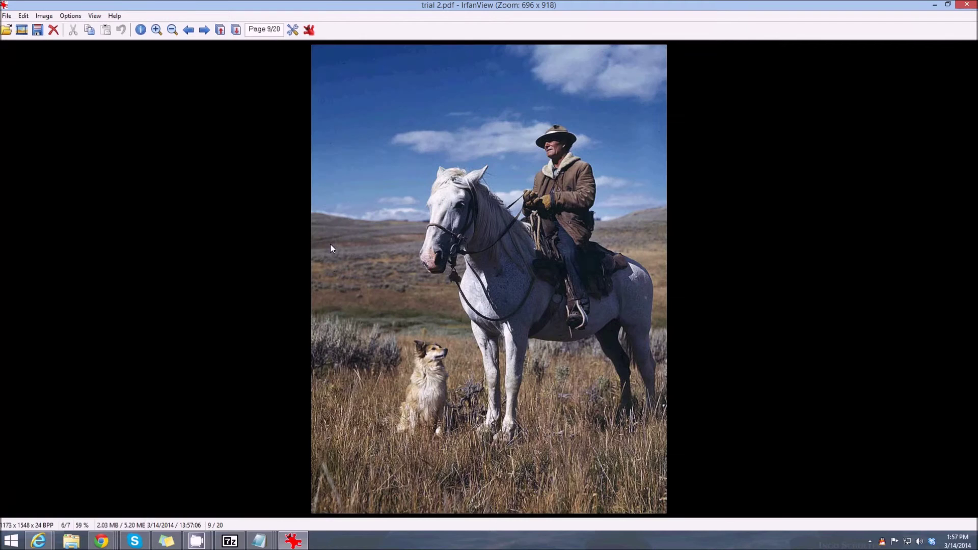
pyautogui.press('pagedown')
pyautogui.press('pagedown')
pyautogui.press('pagedown')
pyautogui.press('pagedown')
pyautogui.press('pagedown')
pyautogui.press('pagedown')
pyautogui.press('pagedown')
pyautogui.press('pagedown')
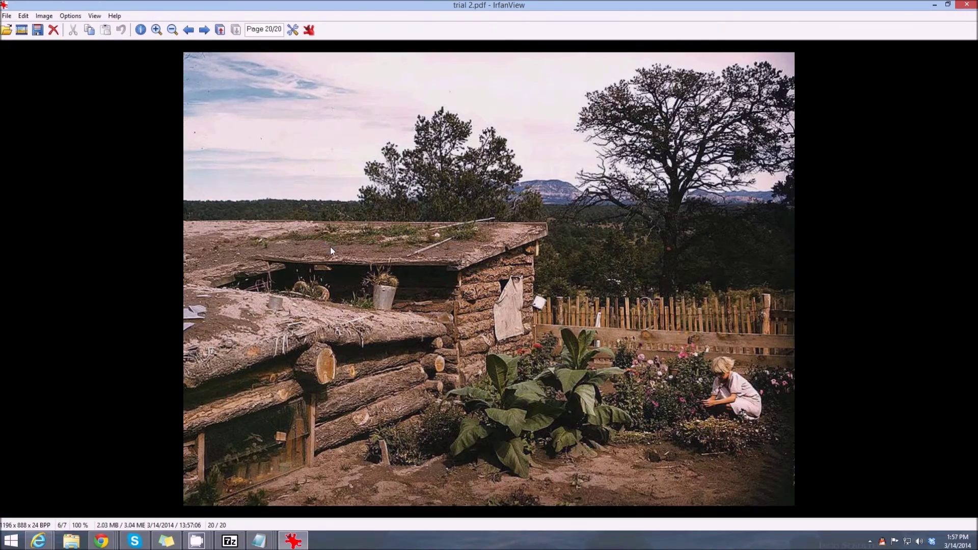
pyautogui.press('pageup')
pyautogui.press('pageup')
pyautogui.press('pageup')
pyautogui.press('pageup')
pyautogui.press('pageup')
pyautogui.press('pageup')
pyautogui.press('pageup')
pyautogui.press('pageup')
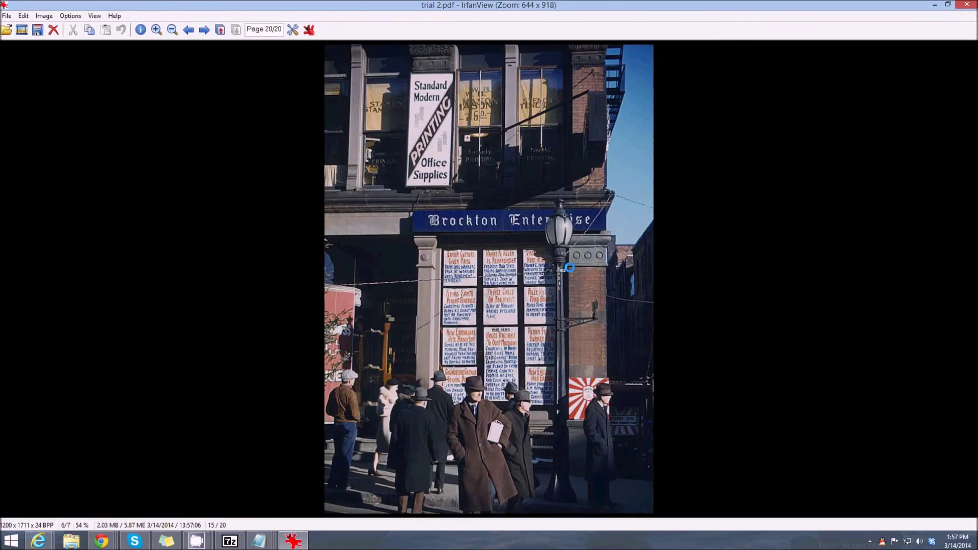
pyautogui.press('pageup')
pyautogui.press('pageup')
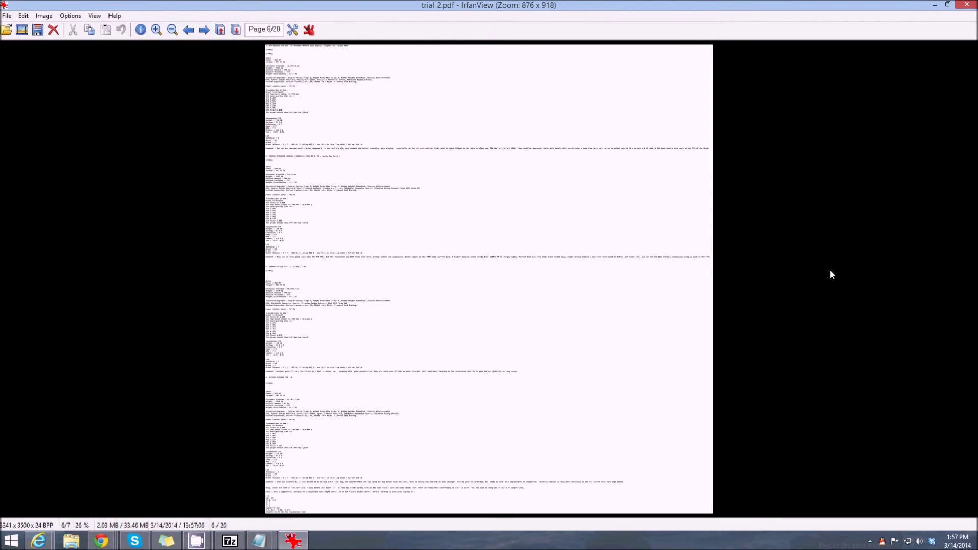
pyautogui.scroll(4, 788, 319)
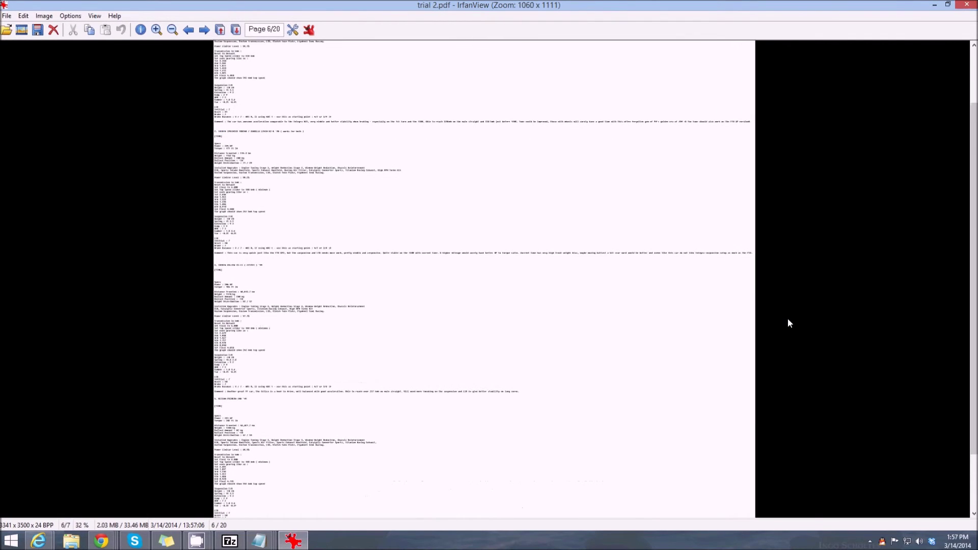
pyautogui.scroll(1, 822, 285)
pyautogui.scroll(-2, 888, 280)
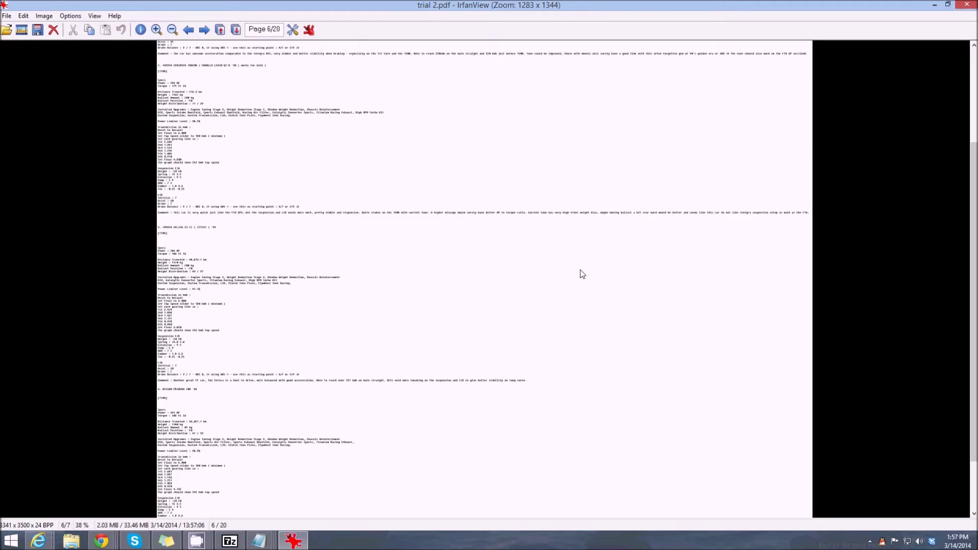
pyautogui.scroll(3, 579, 280)
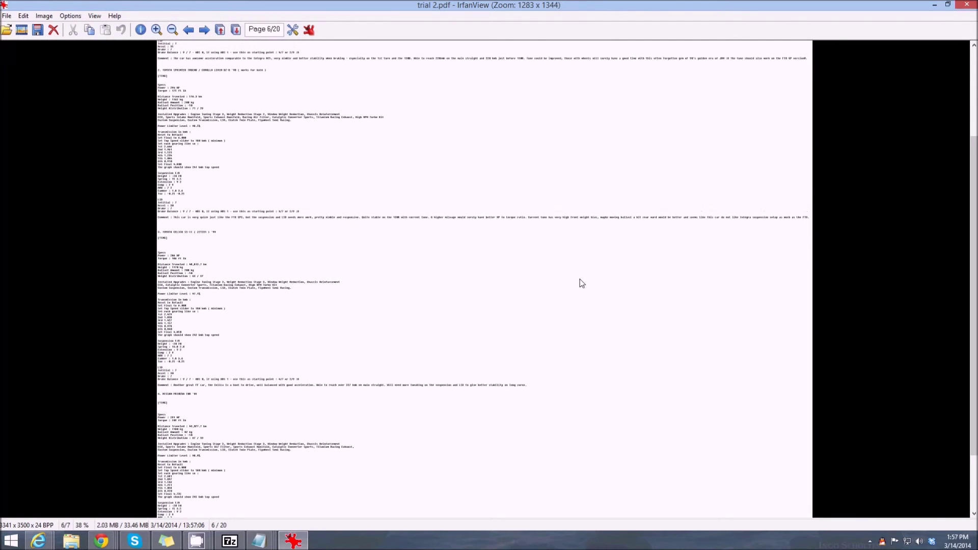
pyautogui.click(967, 5)
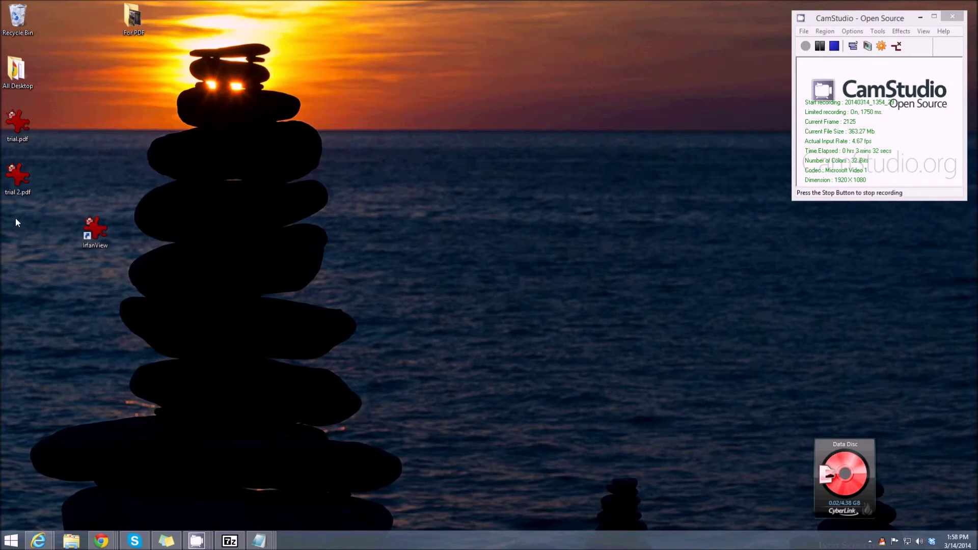
pyautogui.click(16, 188)
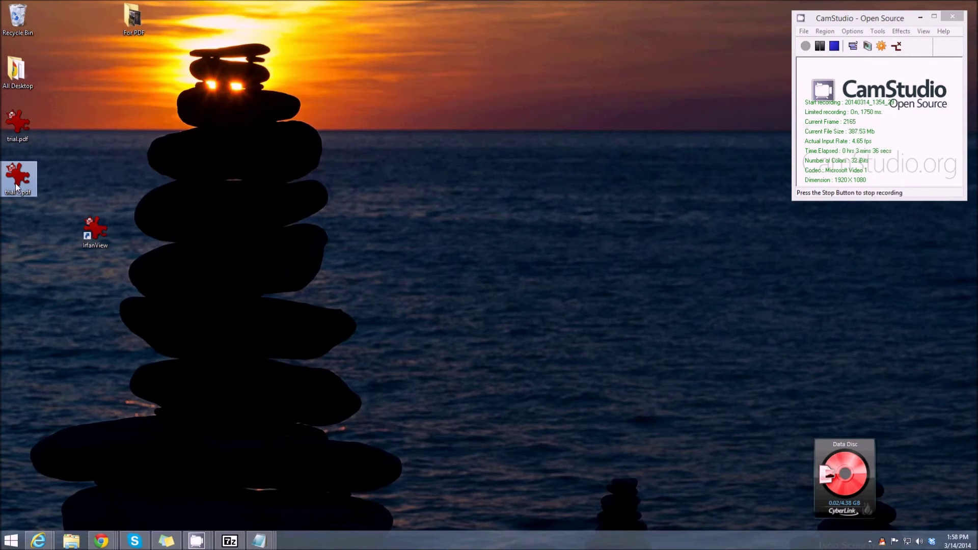
pyautogui.moveTo(17, 188)
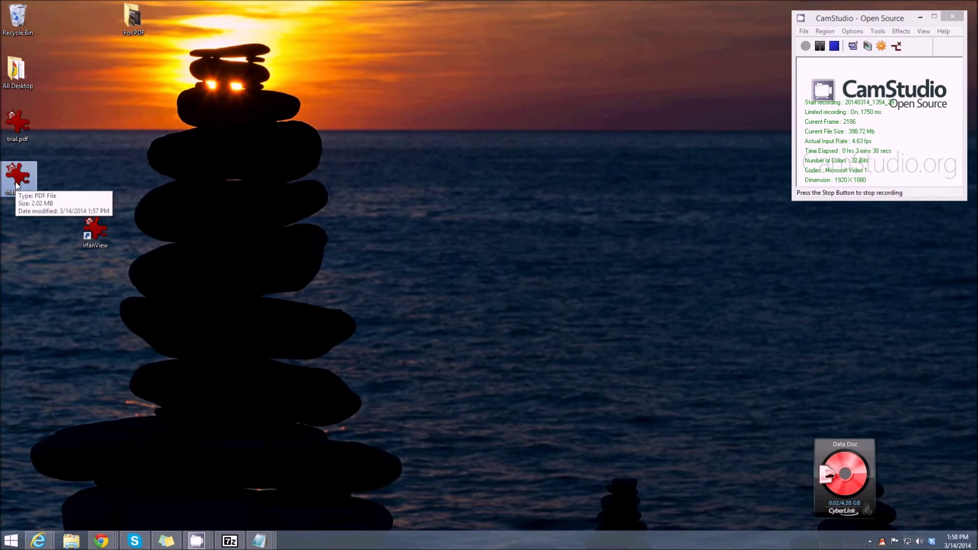